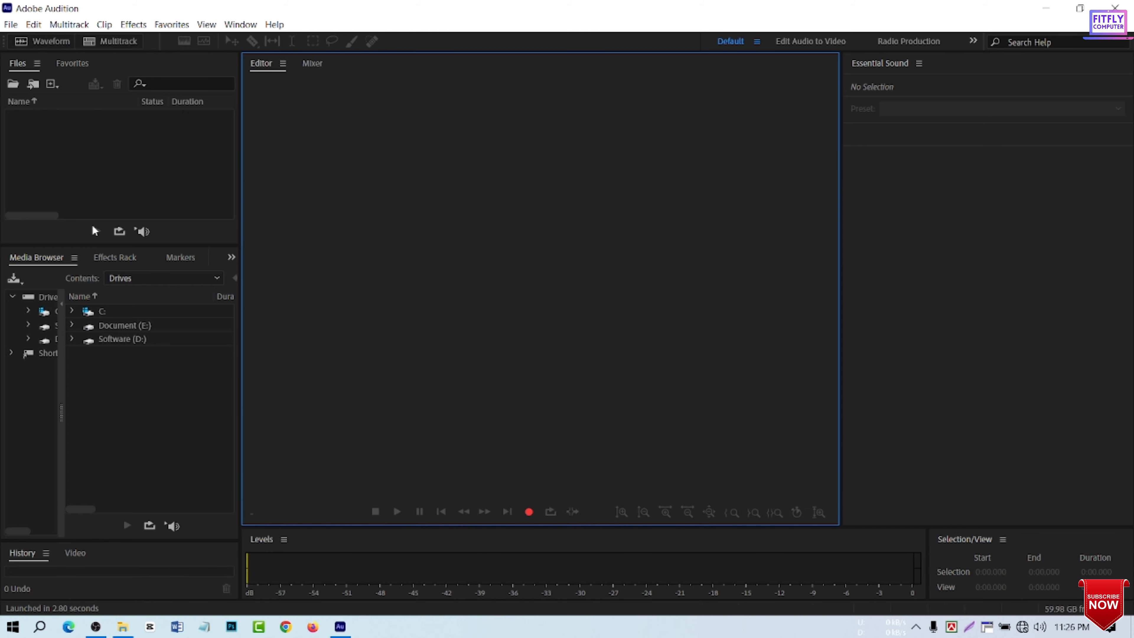
# Open the audio wav file from the Desktop for editing
pyautogui.click(10, 25)
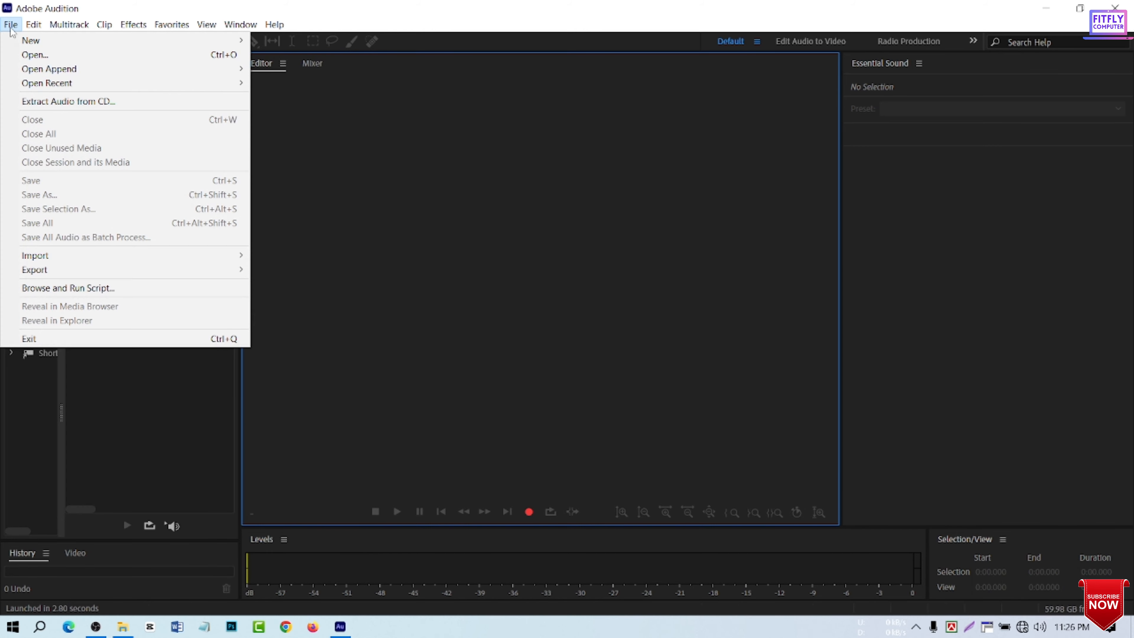
pyautogui.click(35, 54)
pyautogui.click(202, 145)
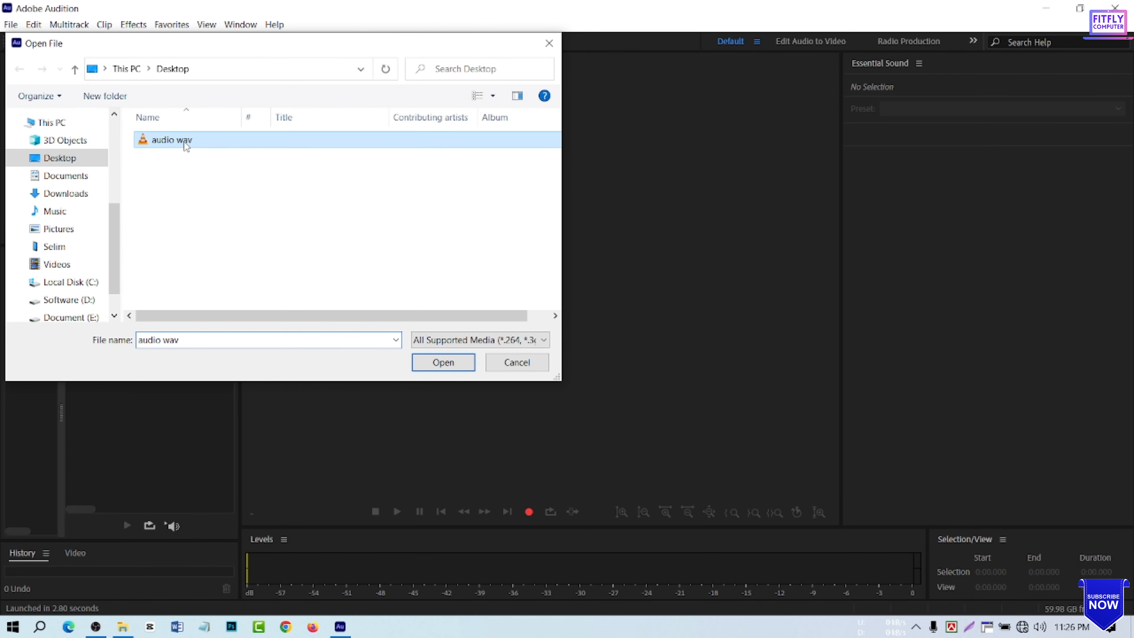
pyautogui.click(443, 362)
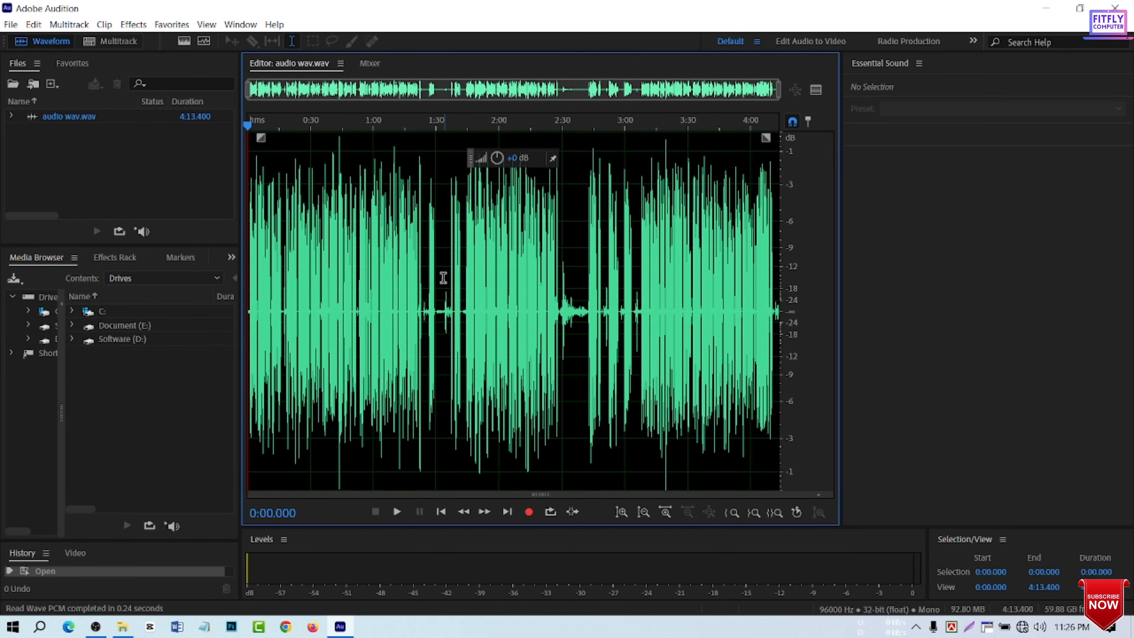
# Select the entire waveform and apply the Dynamics effect with the compressor threshold left at -22 dB
pyautogui.scroll(5, 436, 299)
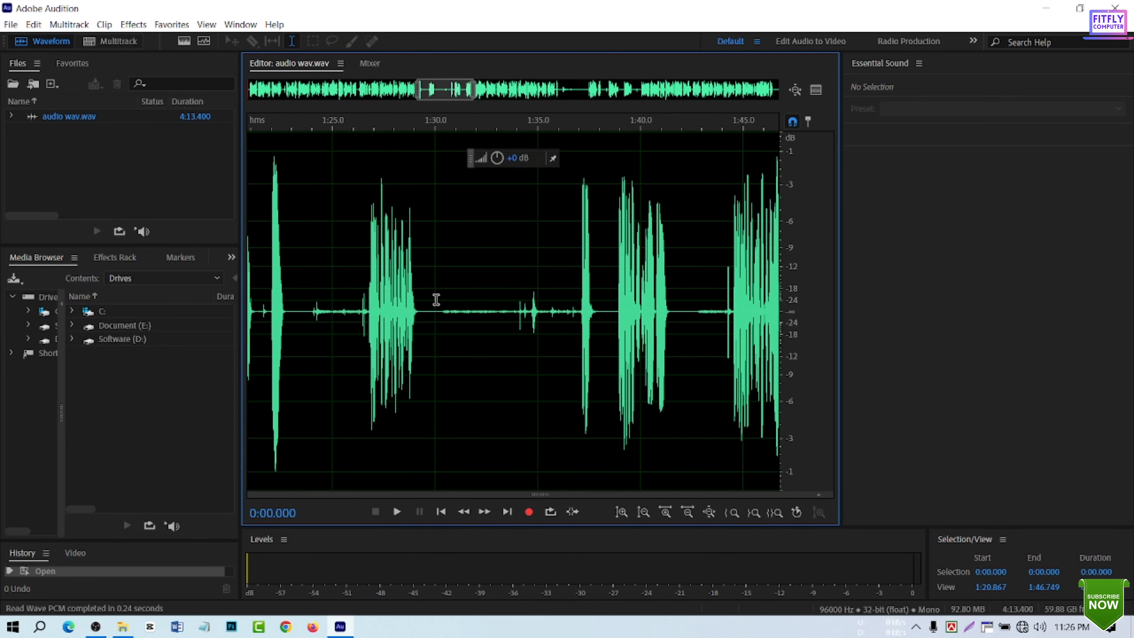
pyautogui.scroll(-2, 436, 299)
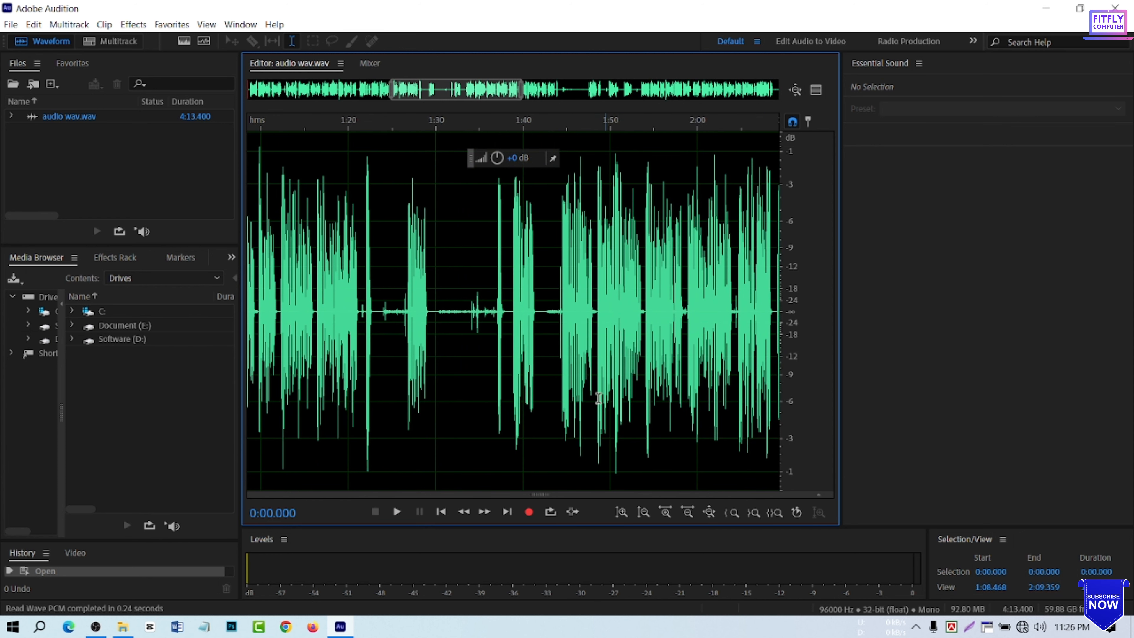
pyautogui.click(558, 361)
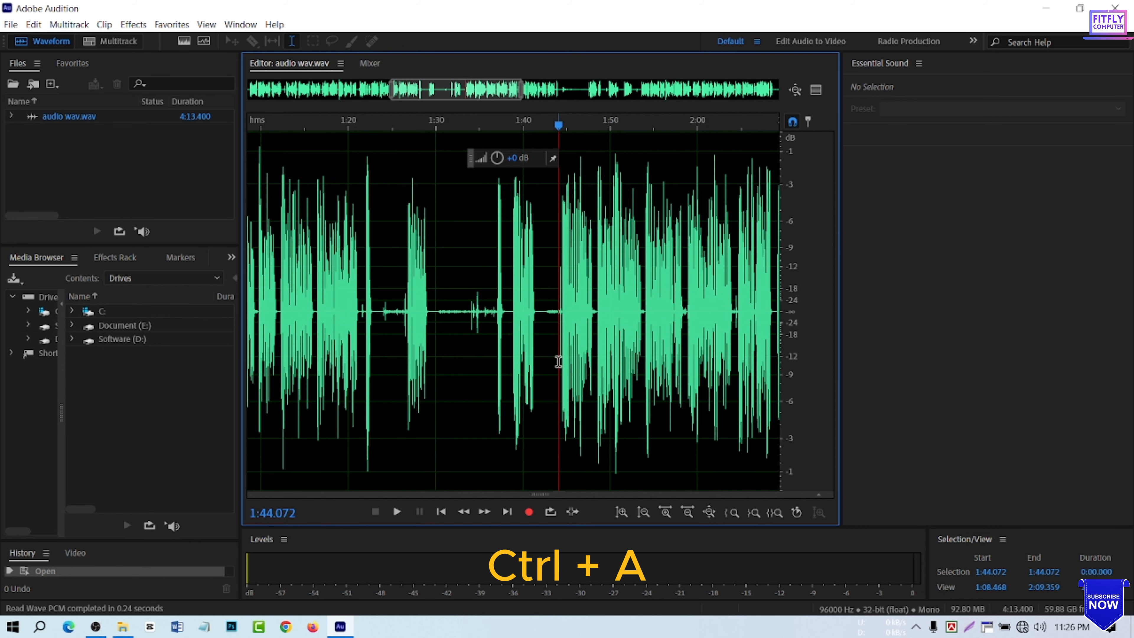
pyautogui.hotkey('ctrl', 'a')
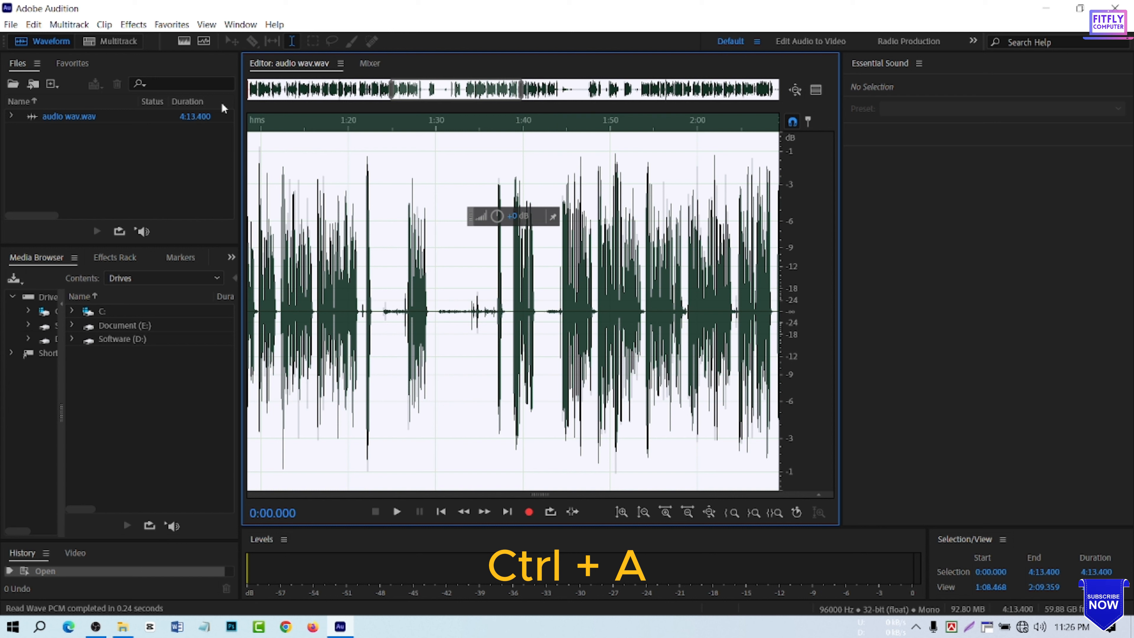
pyautogui.click(134, 24)
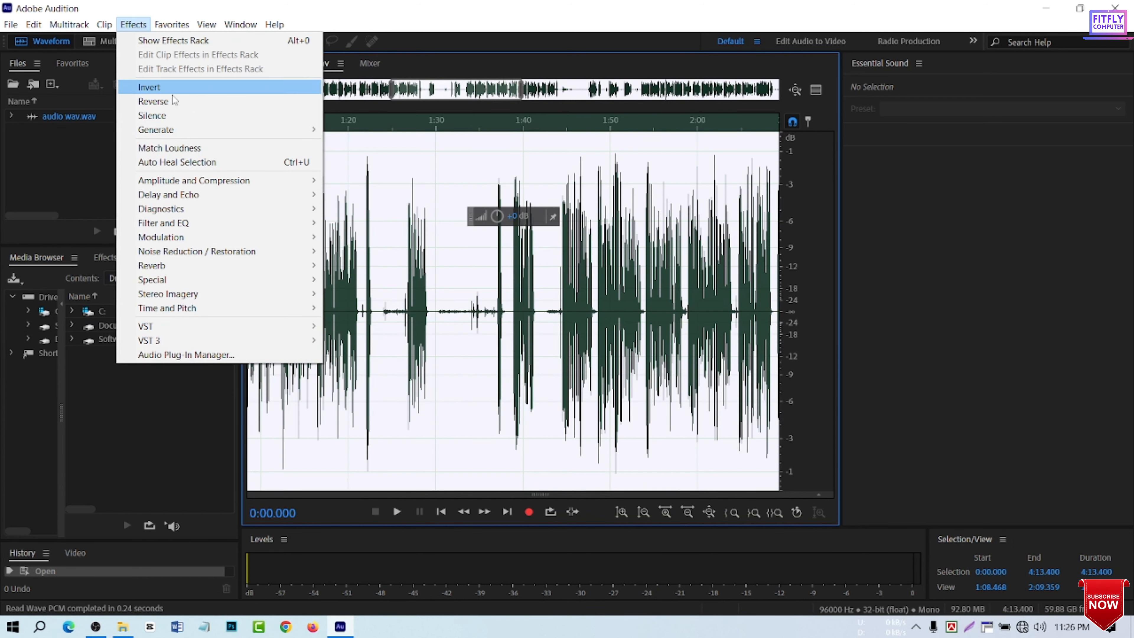
pyautogui.moveTo(225, 183)
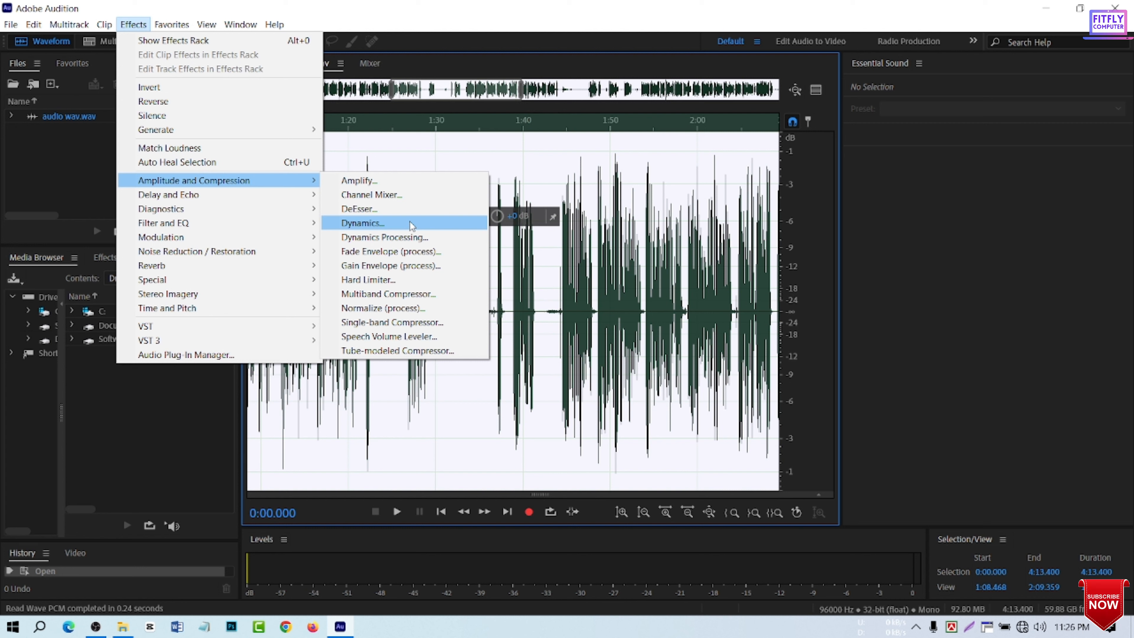
pyautogui.click(436, 228)
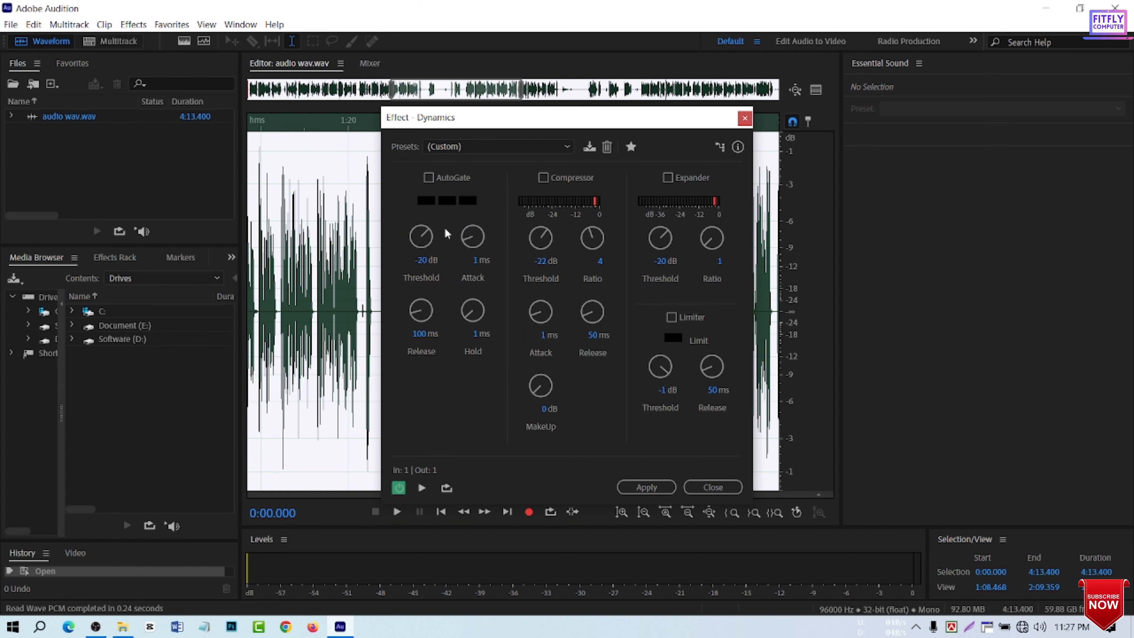
pyautogui.click(540, 261)
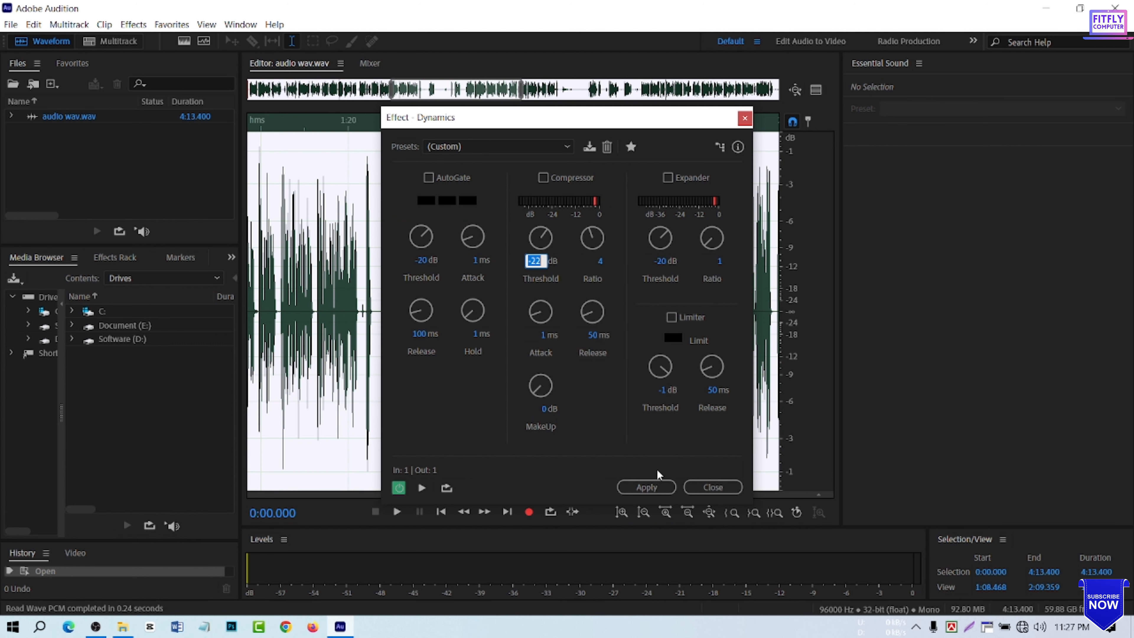
pyautogui.click(651, 486)
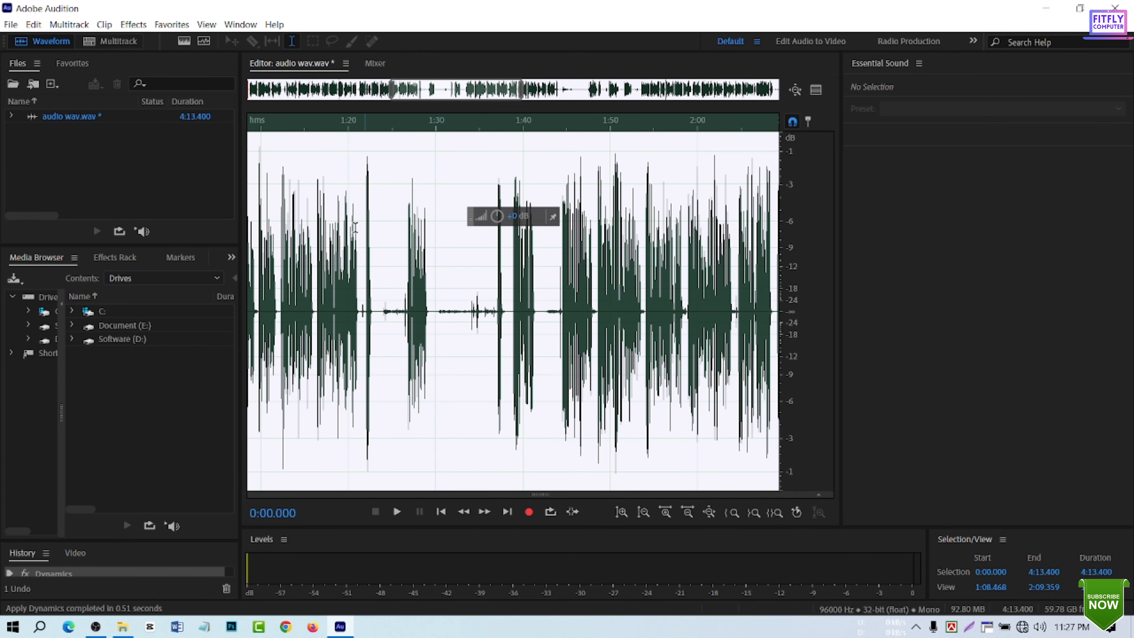
# Normalize the selected audio to -0.1 dB using the favorite preset
pyautogui.click(172, 25)
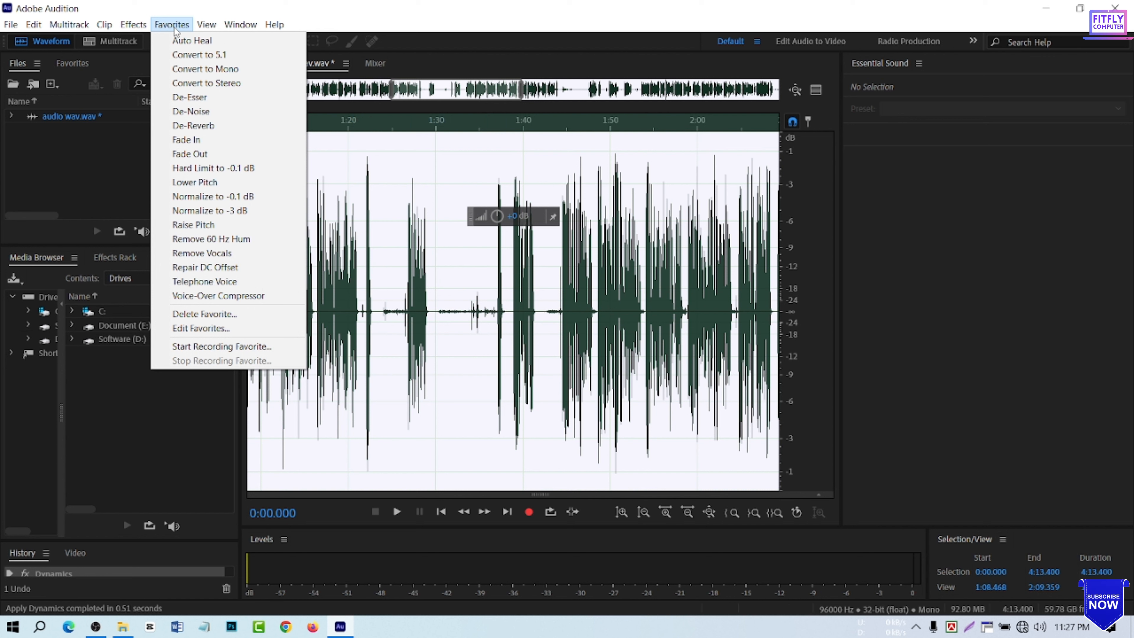
pyautogui.click(262, 197)
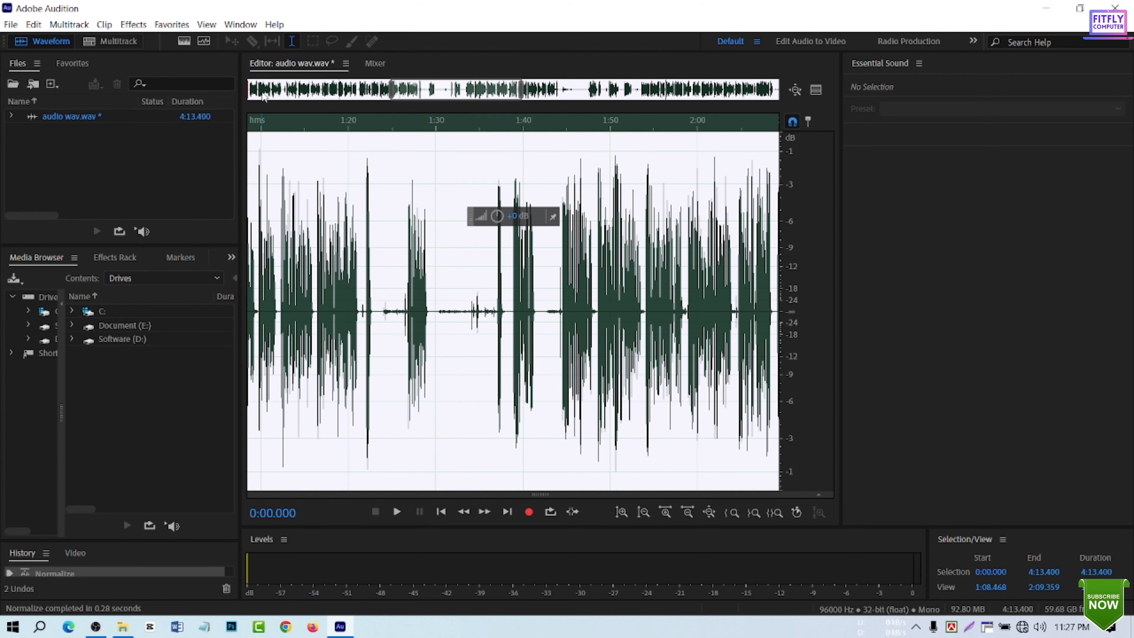
# Inspect the quiet passage around 0:17 in the waveform for background noise between the spoken parts
pyautogui.moveTo(263, 96); pyautogui.dragTo(237, 88)
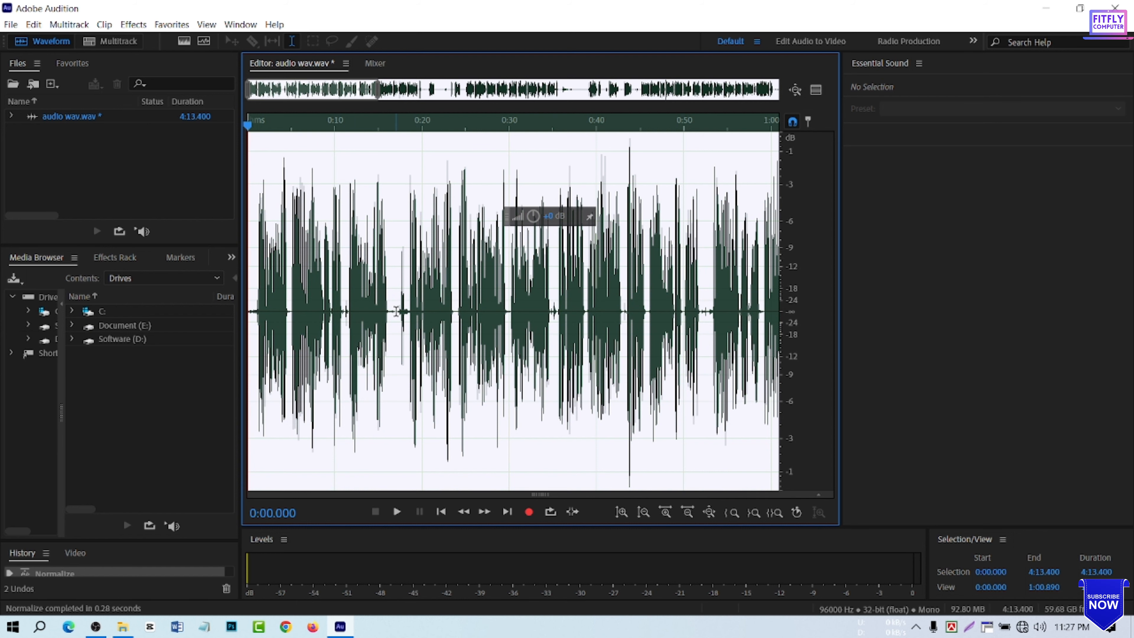
pyautogui.scroll(8, 396, 311)
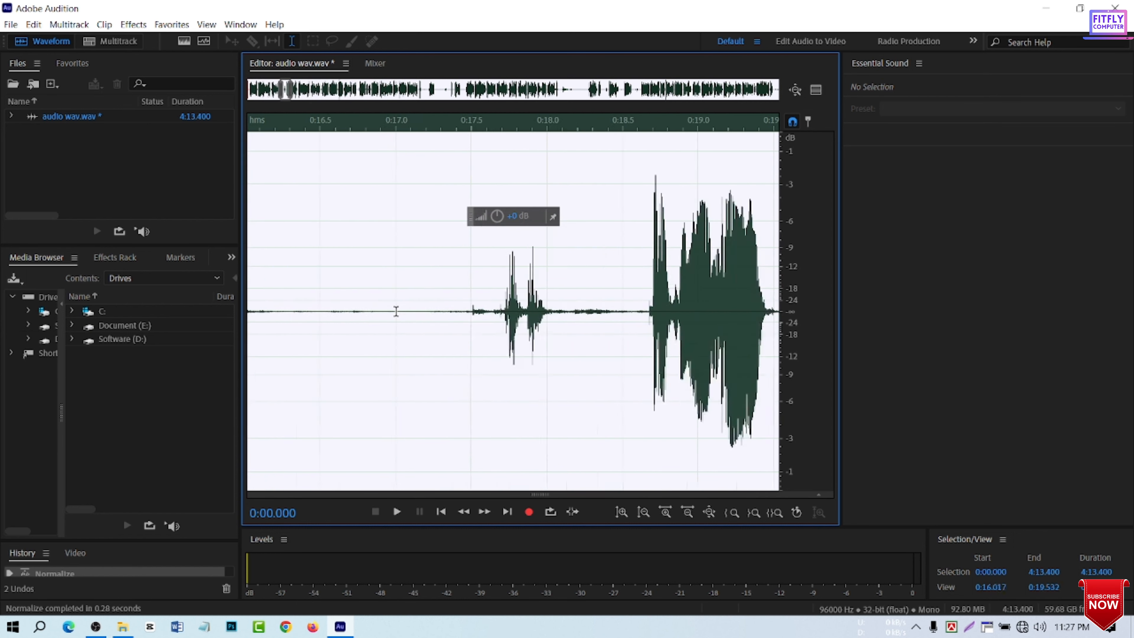
pyautogui.scroll(2, 396, 311)
pyautogui.moveTo(268, 313); pyautogui.dragTo(502, 330)
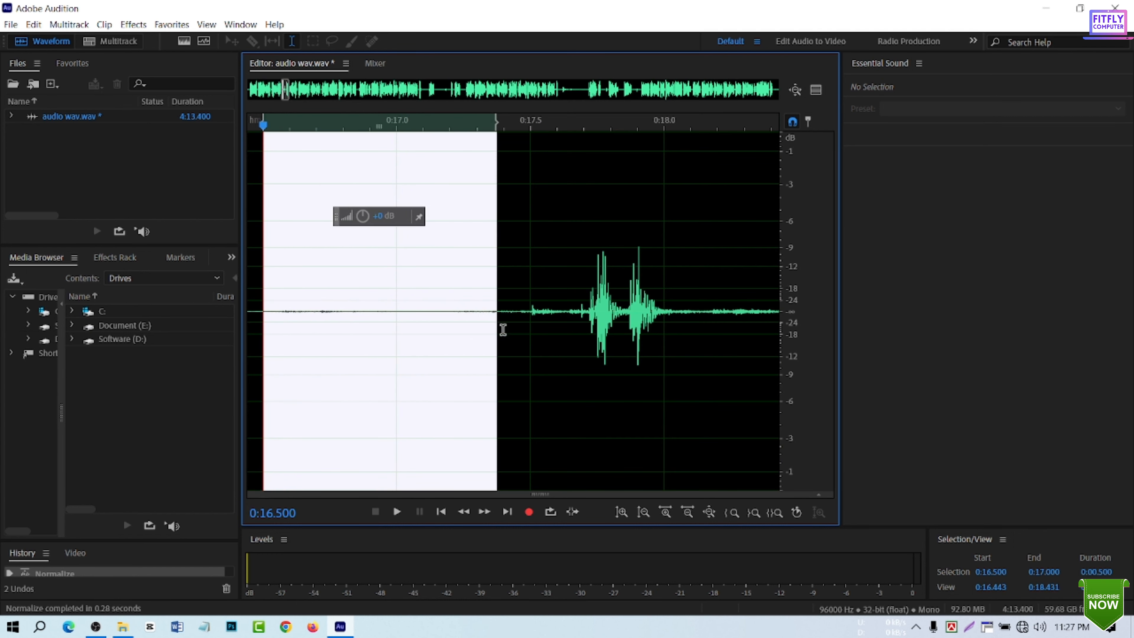
pyautogui.click(430, 300)
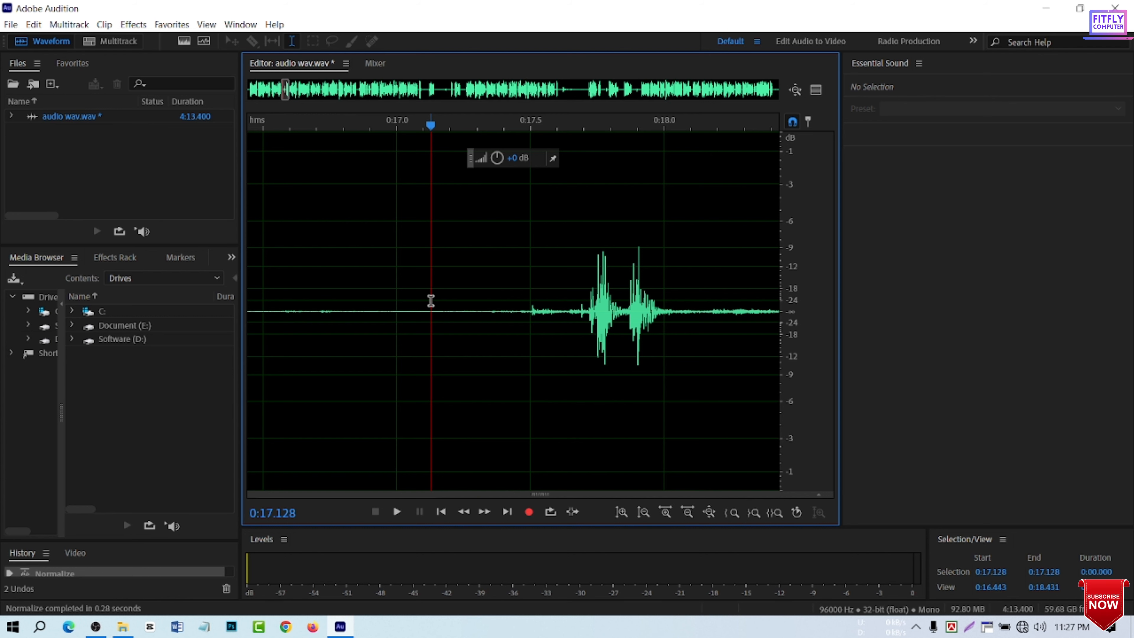
# Select the entire waveform and apply Adaptive Noise Reduction with the Default preset, reducing noise by 20 dB
pyautogui.hotkey('ctrl', 'a')
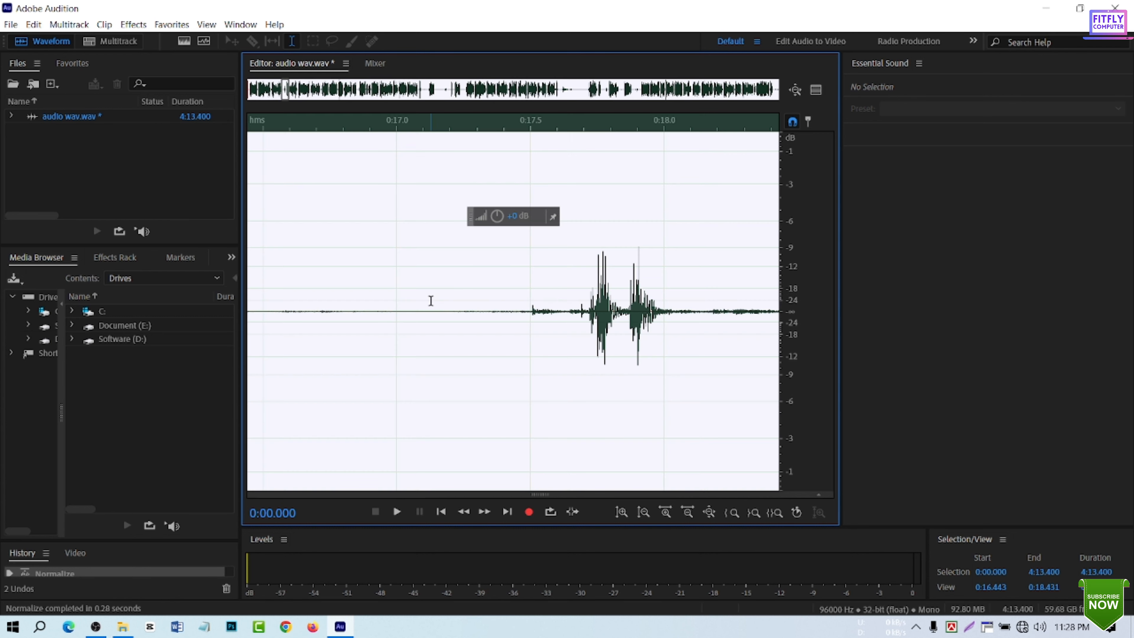
pyautogui.click(134, 26)
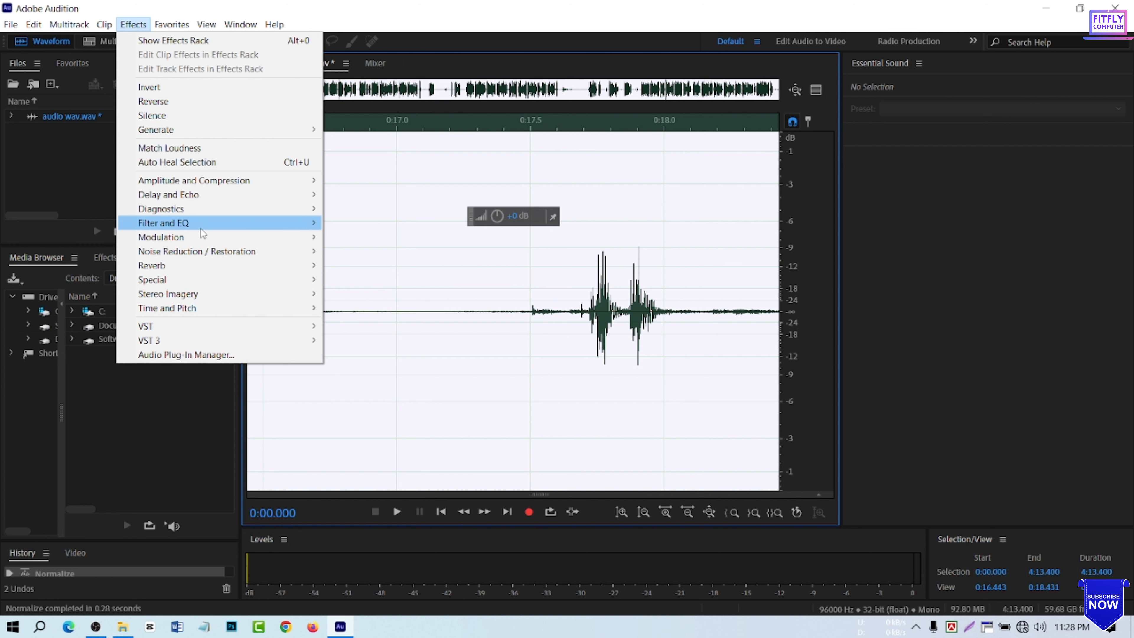
pyautogui.moveTo(235, 252)
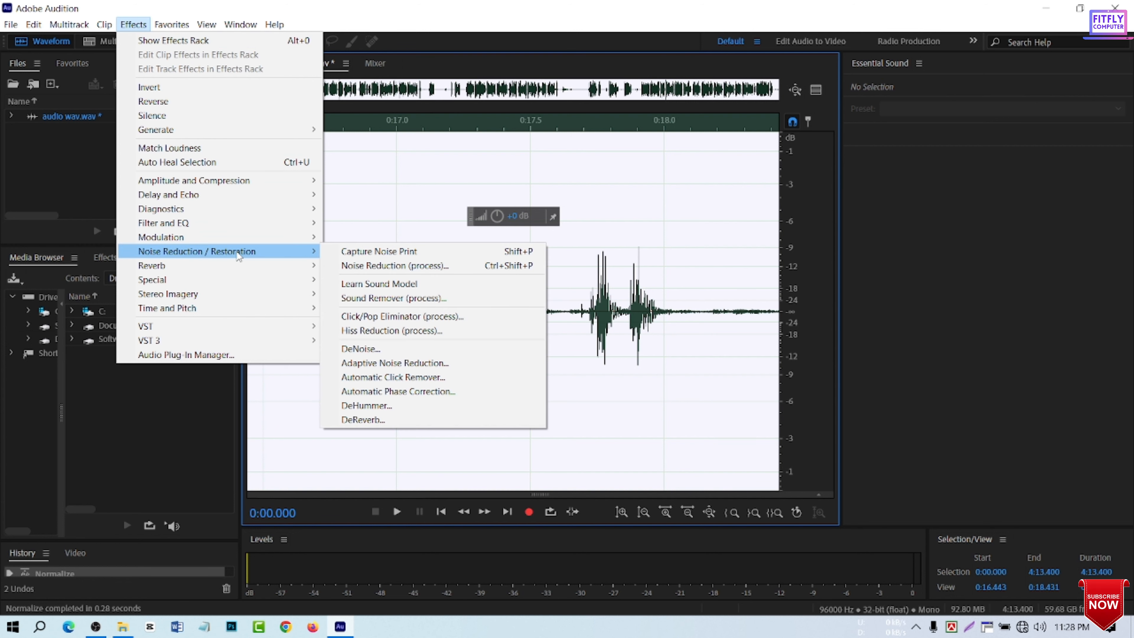
pyautogui.click(375, 364)
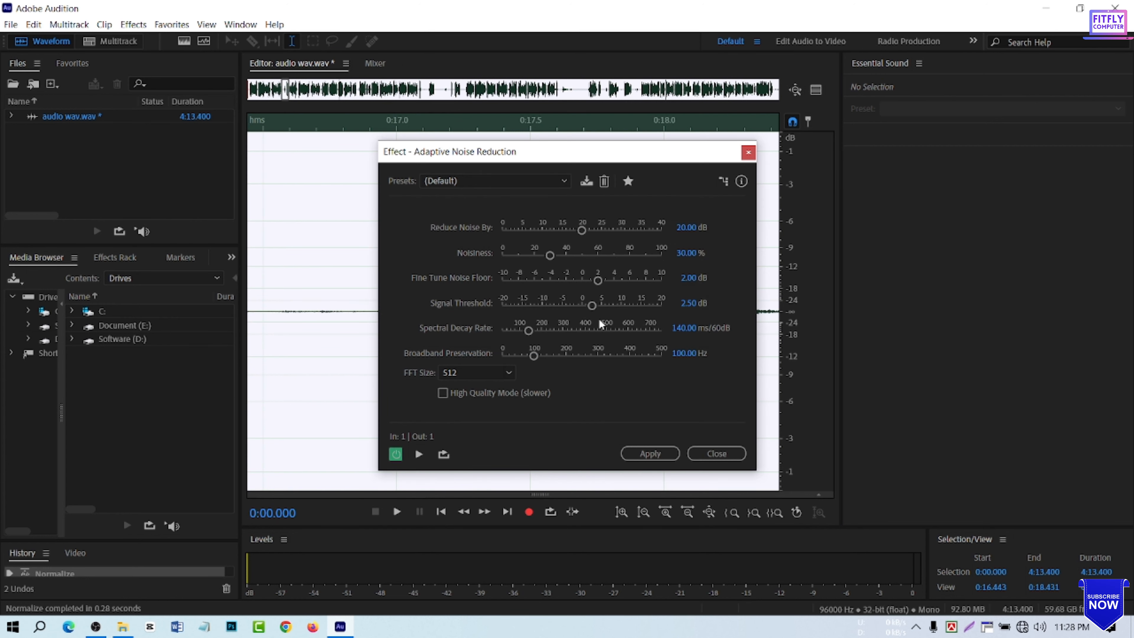
pyautogui.click(649, 454)
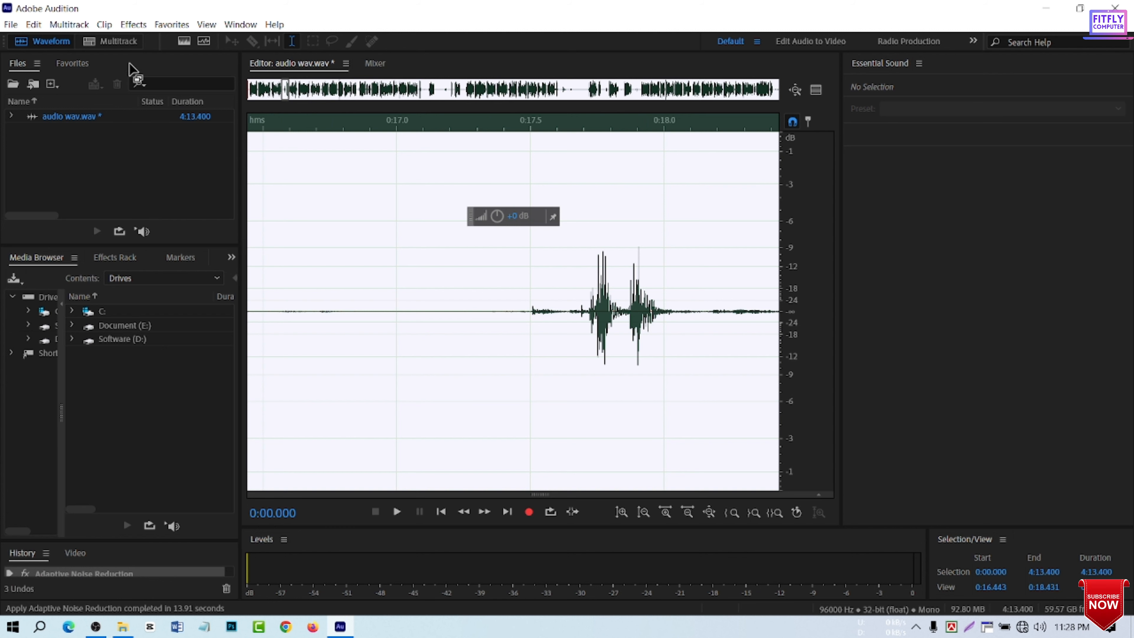
# Apply Adaptive Noise Reduction a second time with the same default settings, and clear the waveform selection
pyautogui.click(134, 24)
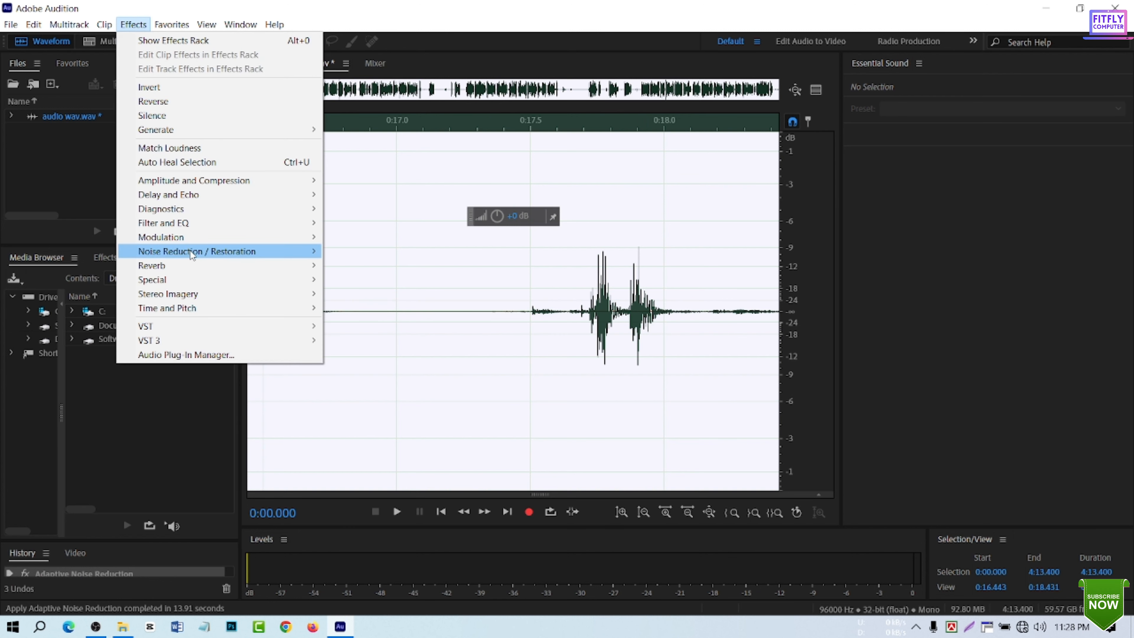
pyautogui.moveTo(192, 253)
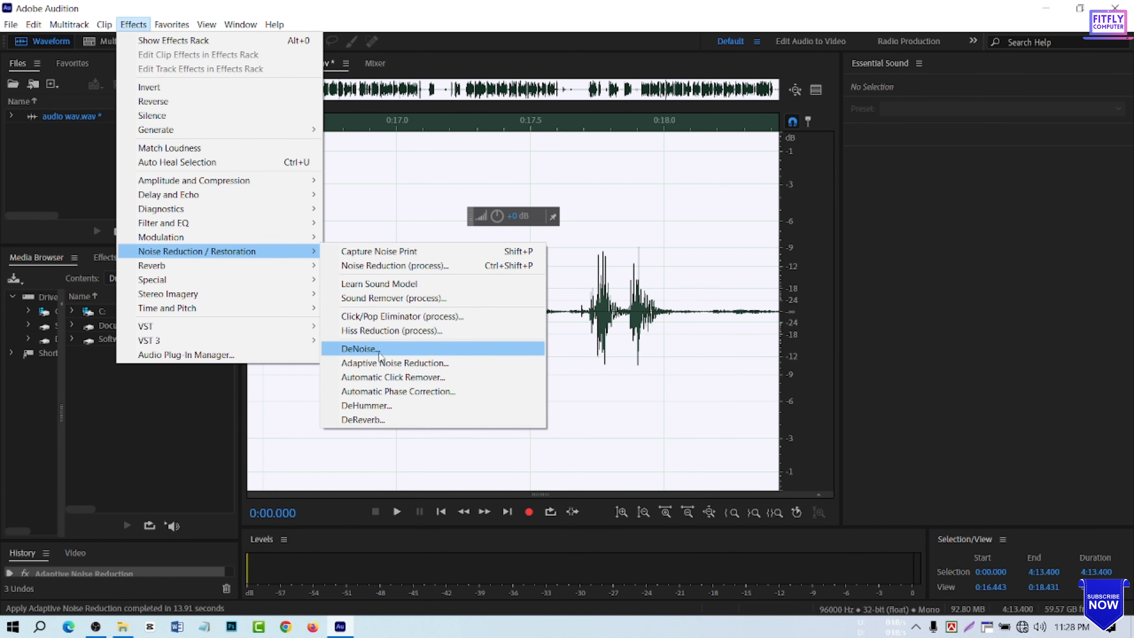
pyautogui.click(381, 363)
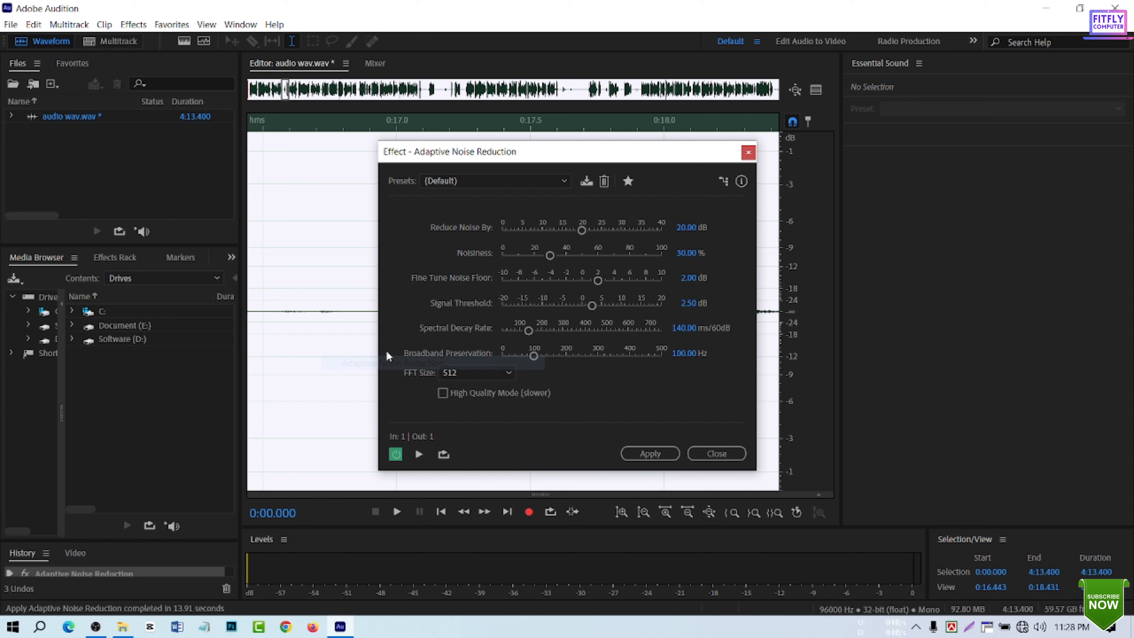
pyautogui.click(652, 455)
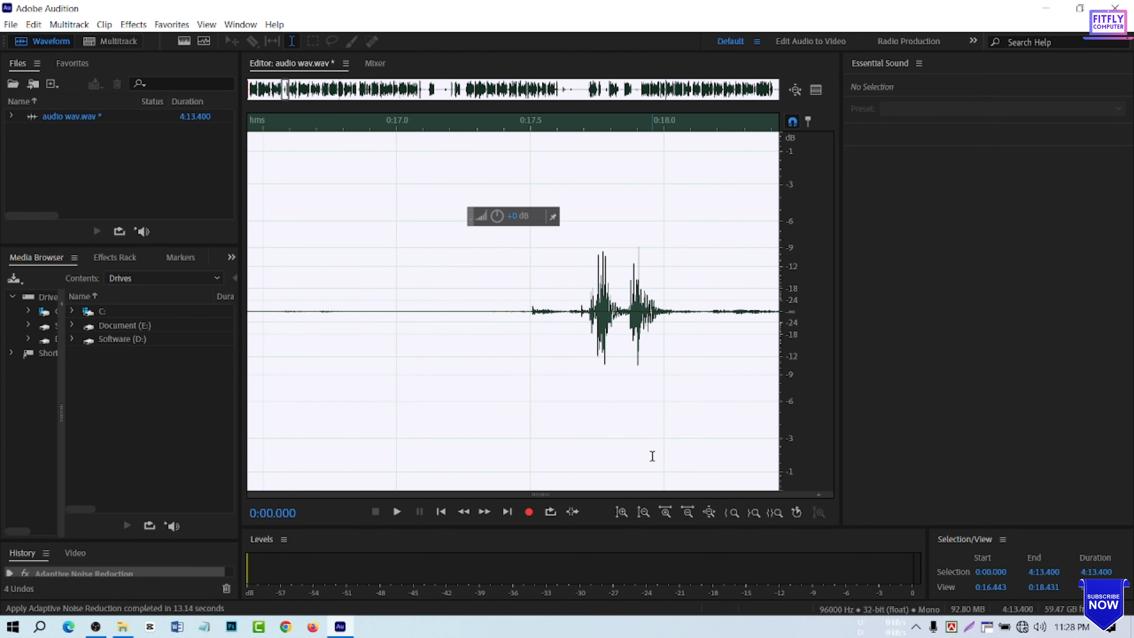
pyautogui.click(374, 444)
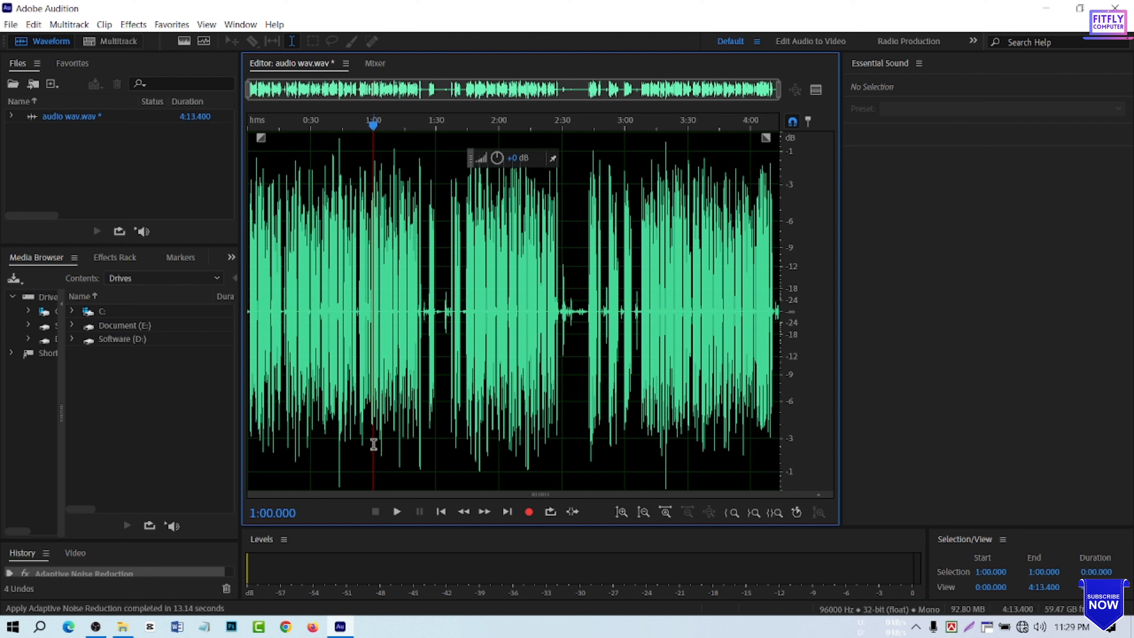
# Export the processed audio to the Desktop as audio wav_01 in Wave PCM format
pyautogui.click(11, 26)
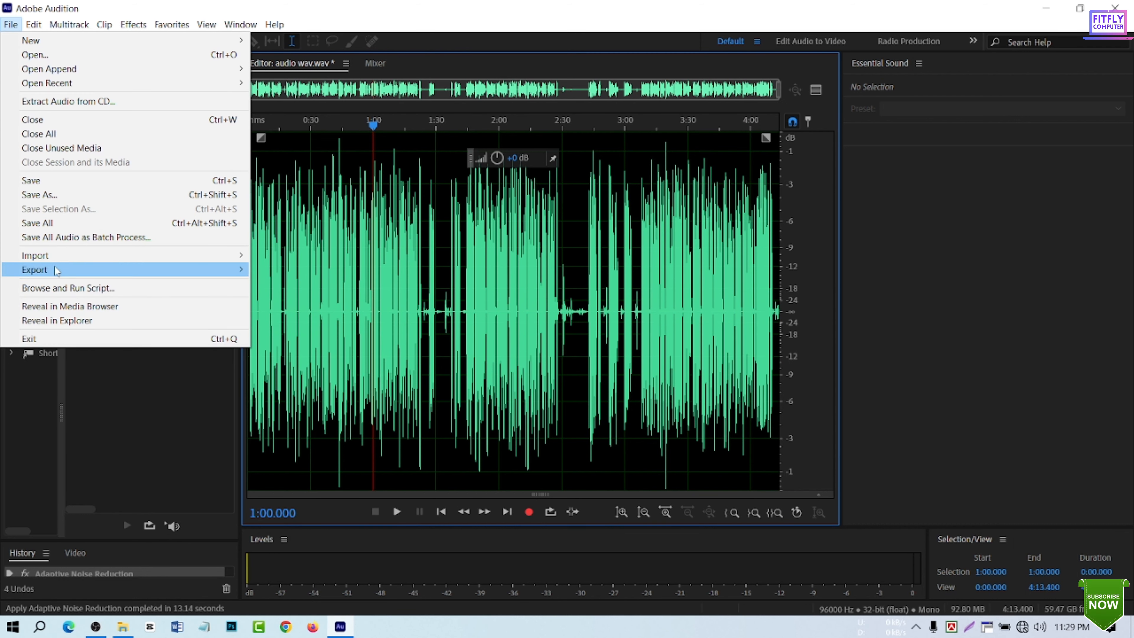
pyautogui.moveTo(57, 270)
pyautogui.click(297, 269)
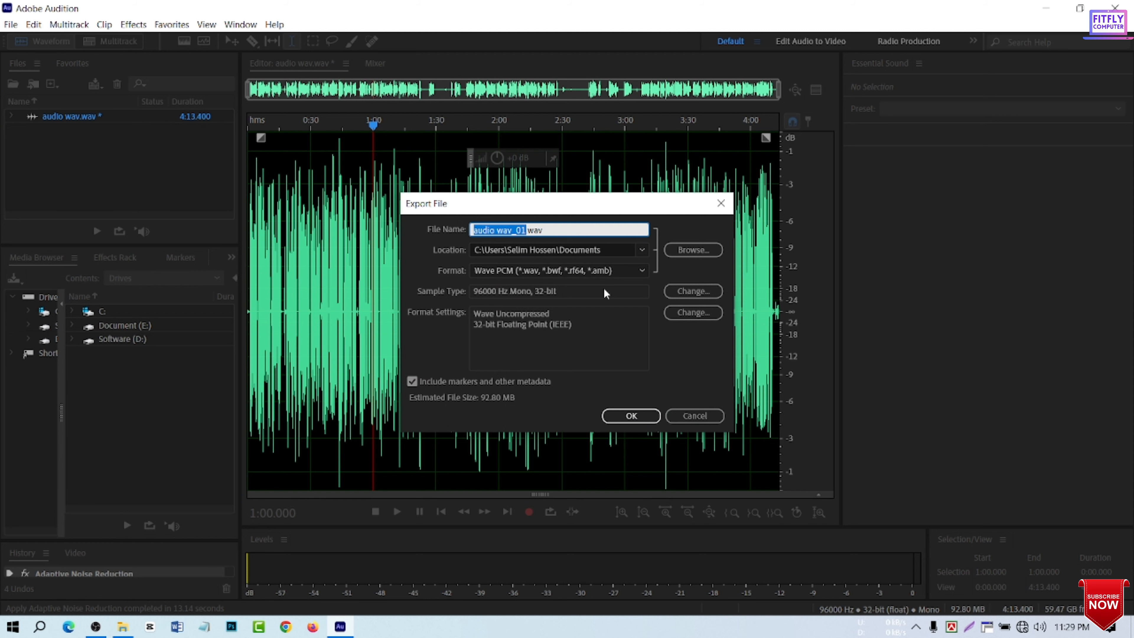
pyautogui.click(678, 249)
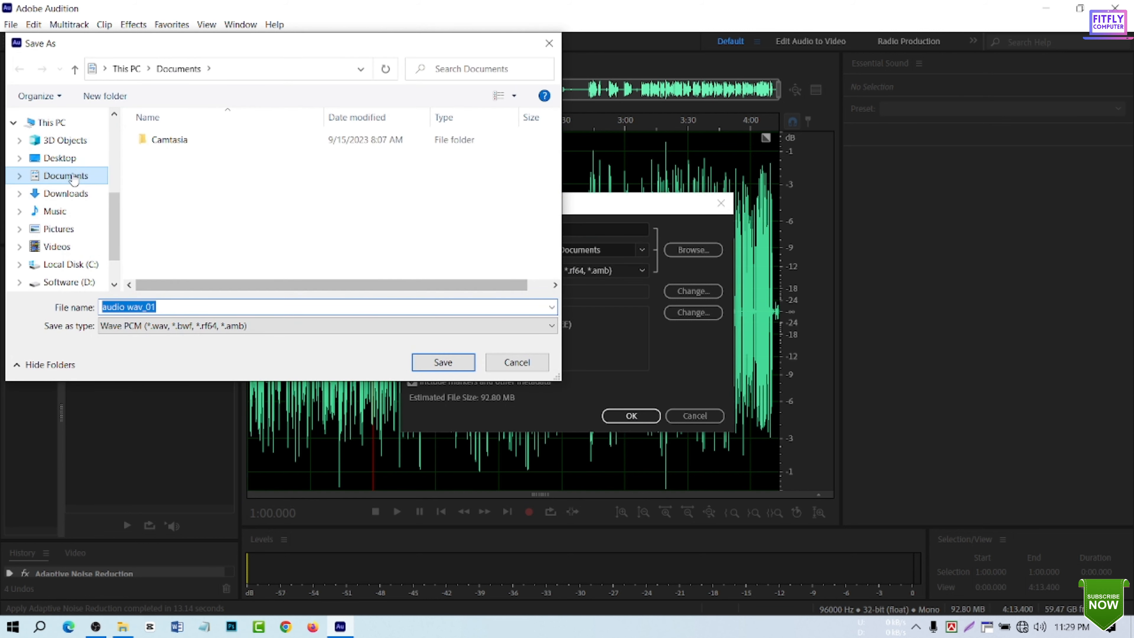
pyautogui.click(69, 160)
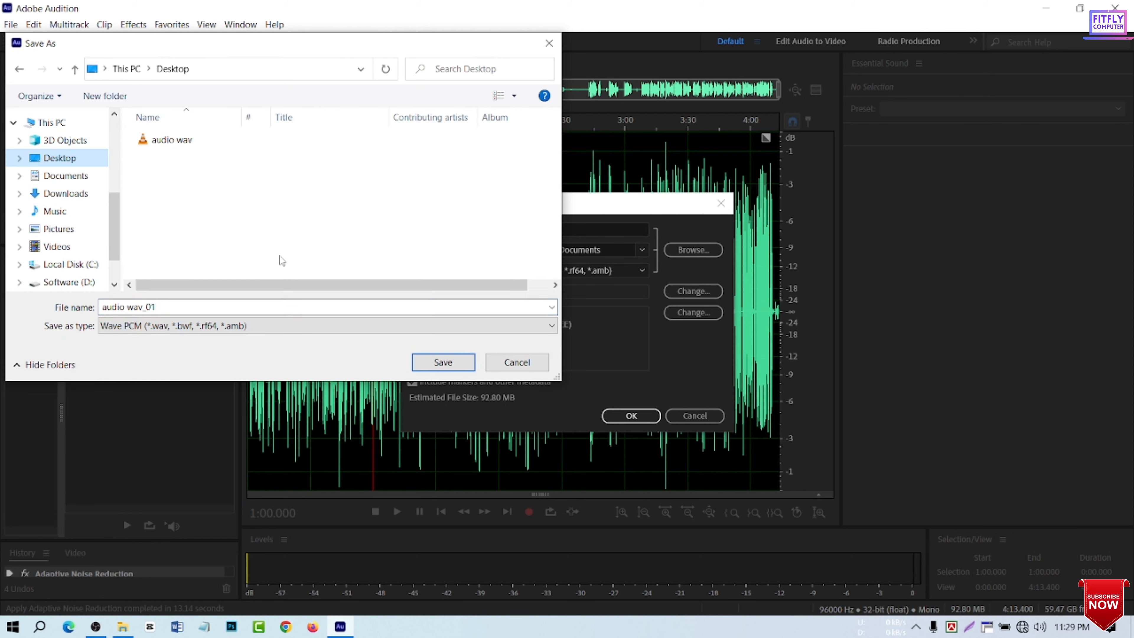
pyautogui.click(429, 363)
pyautogui.click(625, 415)
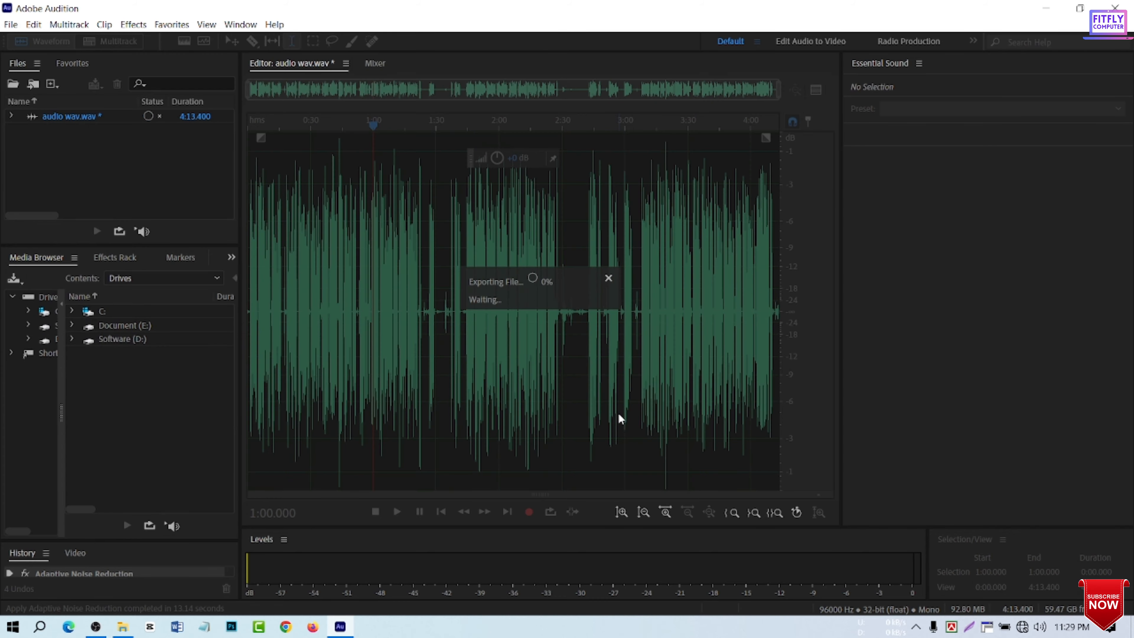
# Switch to the Windows desktop and place the original audio wav and exported audio wav_01 files side by side
pyautogui.click(1046, 8)
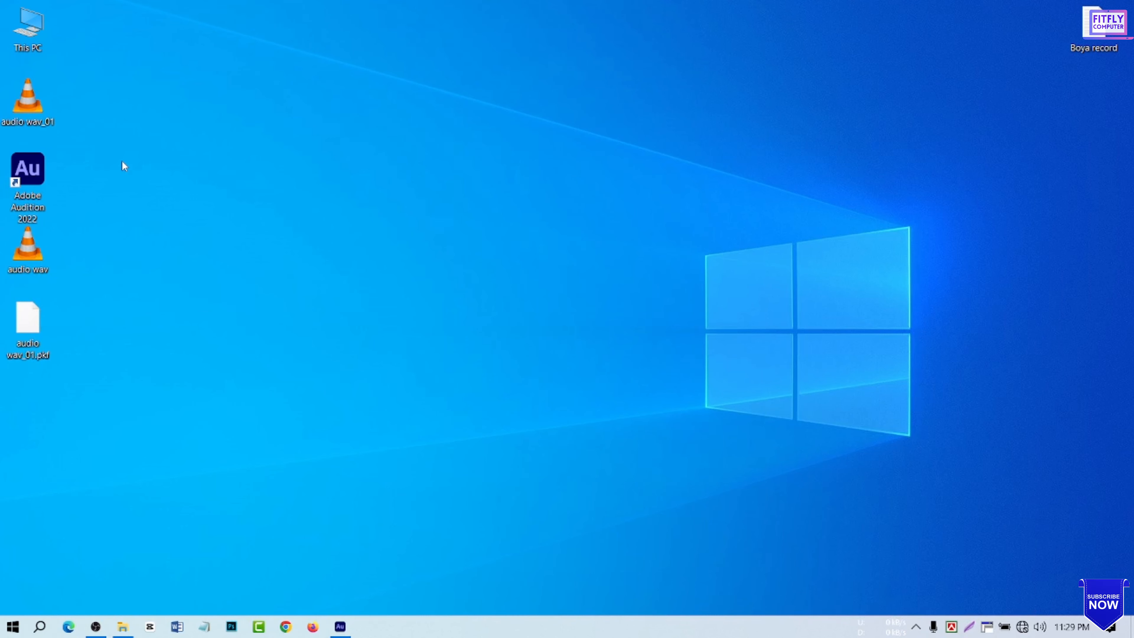
pyautogui.click(30, 259)
pyautogui.moveTo(39, 249); pyautogui.dragTo(457, 274)
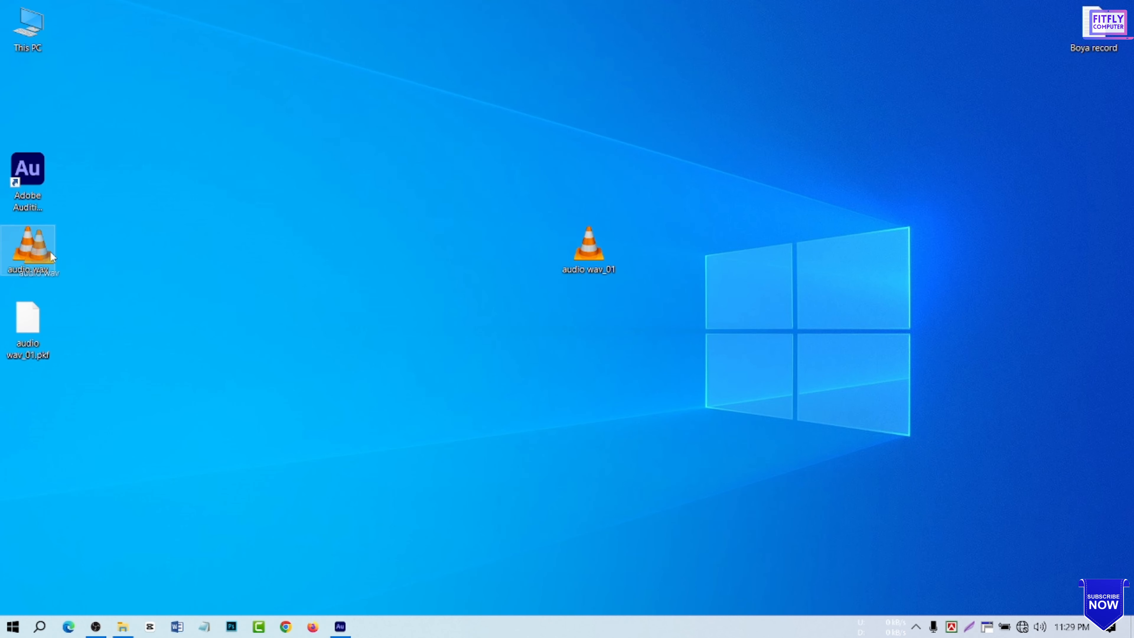
pyautogui.click(454, 271)
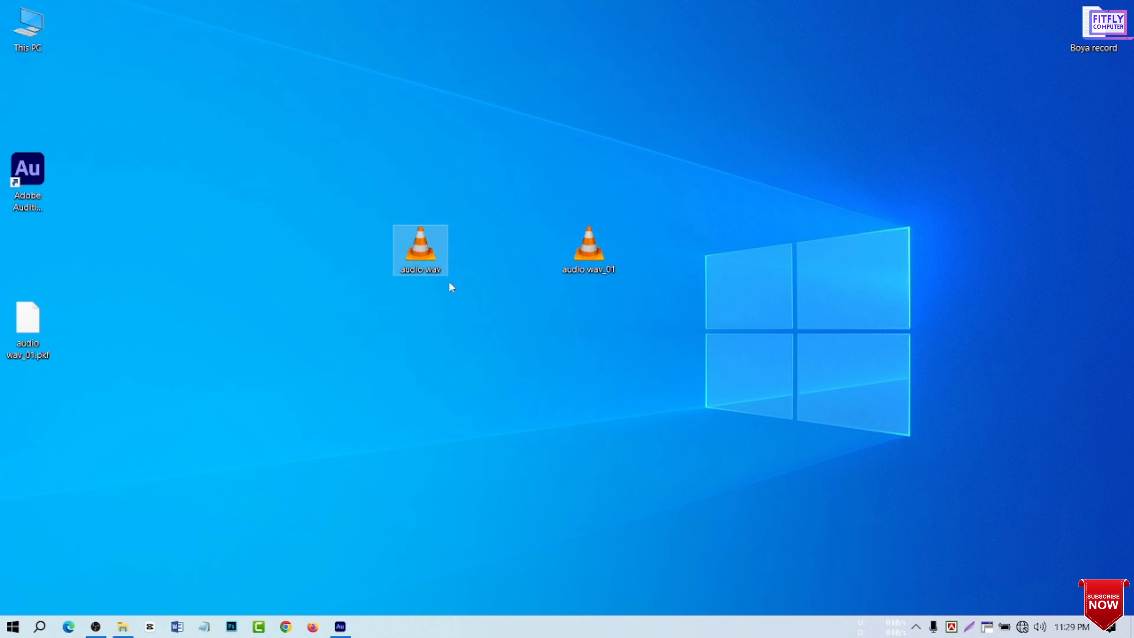
# Play audio wav and audio wav_01 in turn in VLC media player to compare their sound, closing the player each time
pyautogui.doubleClick(432, 264)
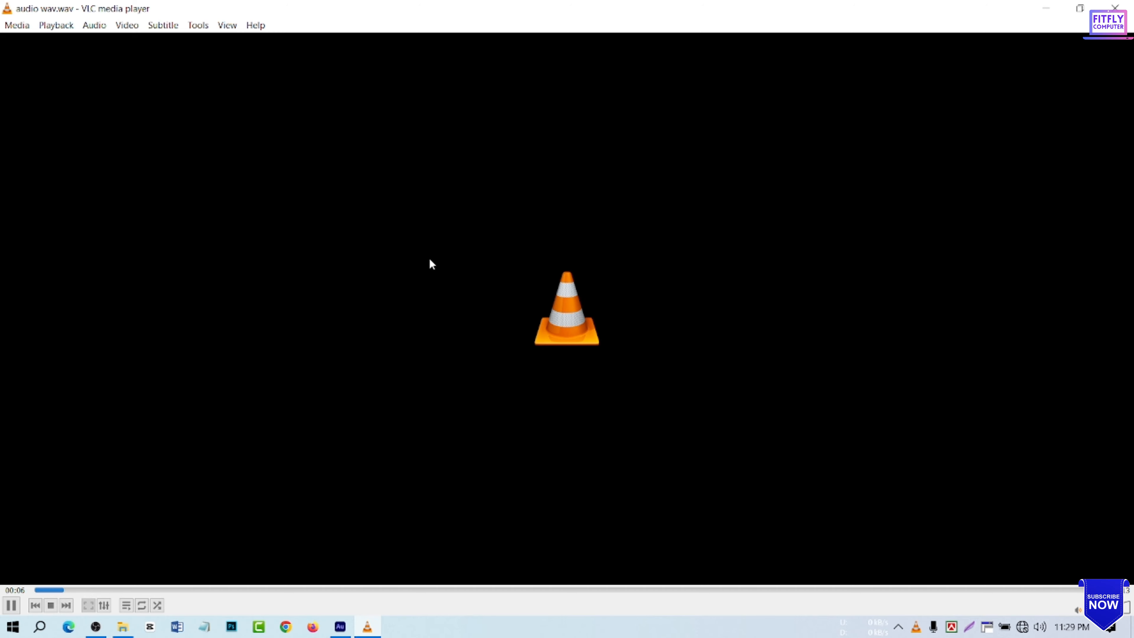
pyautogui.click(1130, 5)
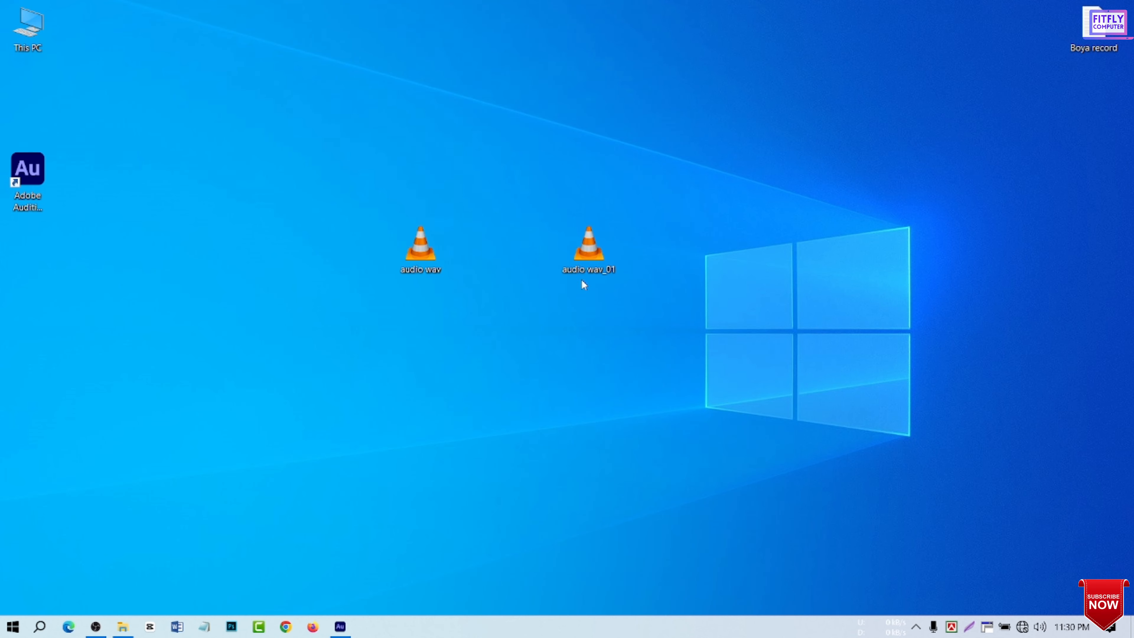
pyautogui.doubleClick(587, 262)
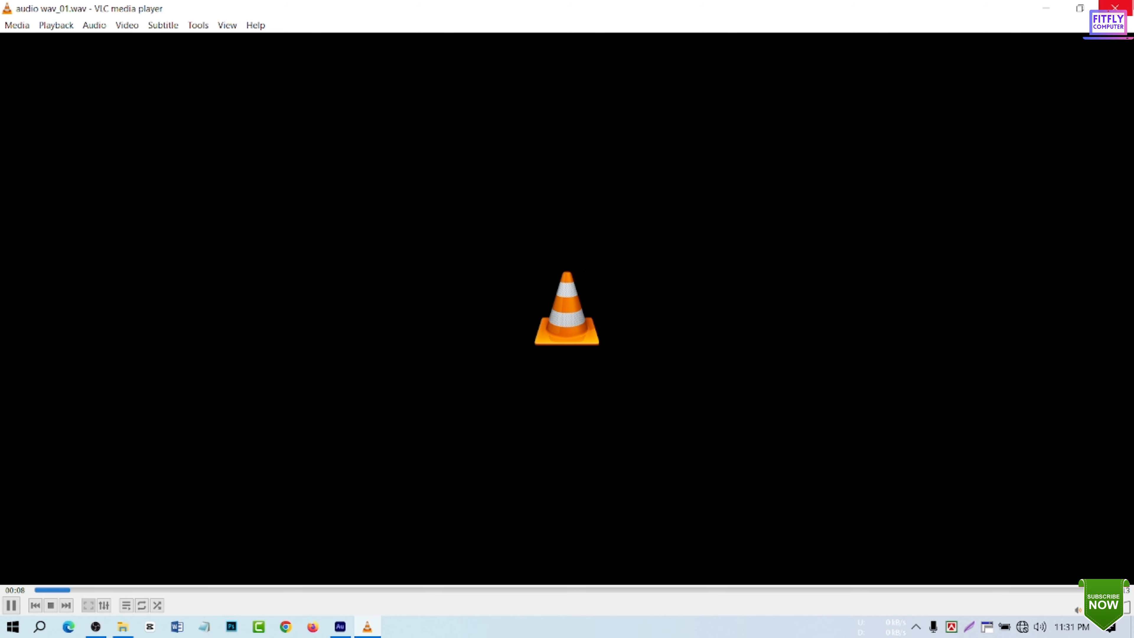
pyautogui.click(1115, 8)
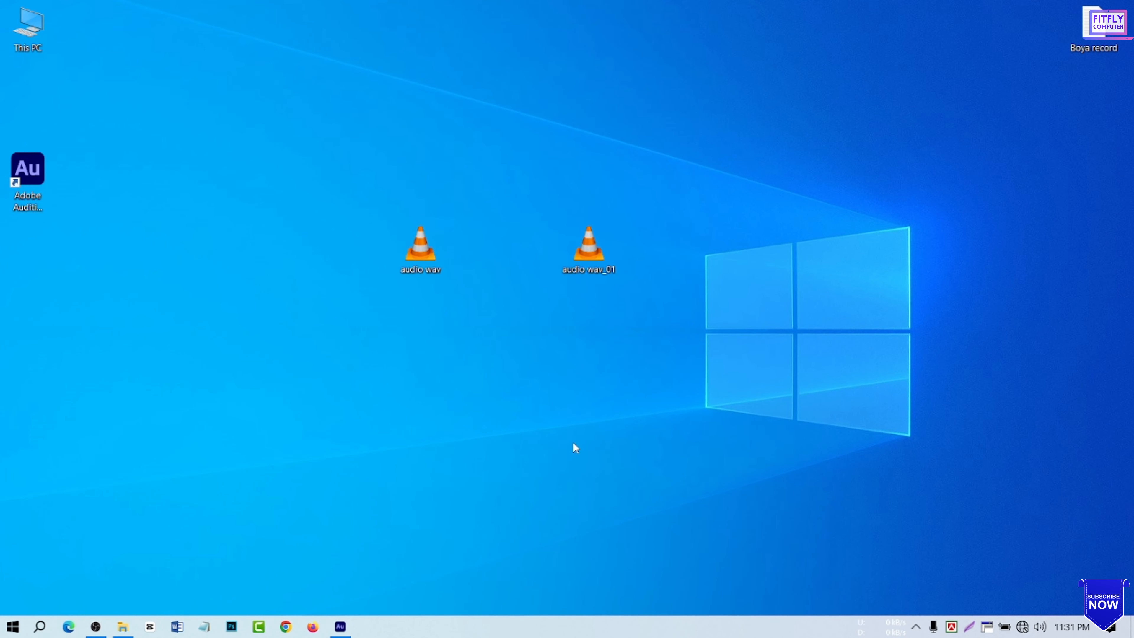